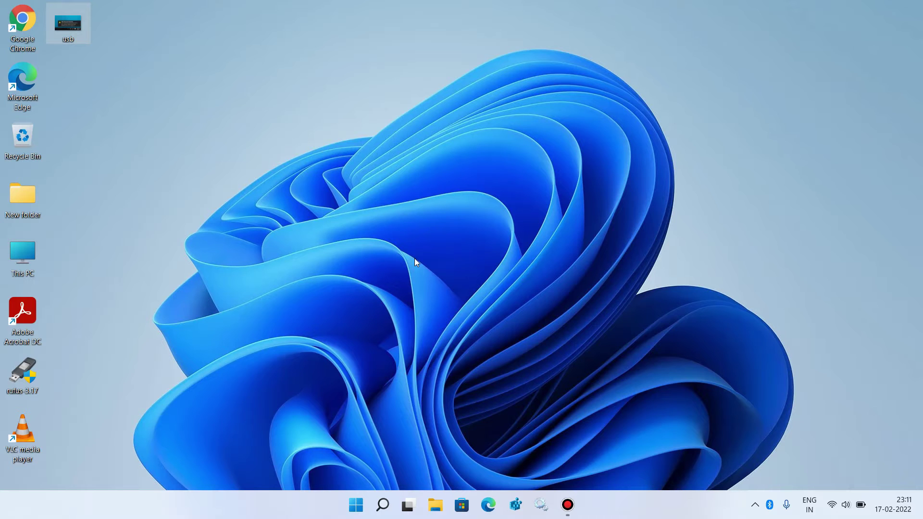
- After viewing the USB error screenshot, open Control Panel's Power Options and edit the Balanced plan settings
double_click(83, 24)
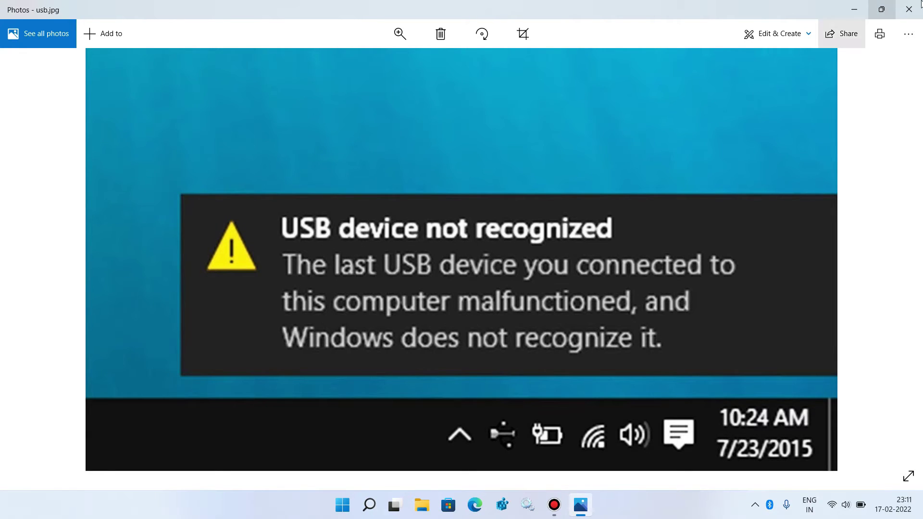
left_click(909, 9)
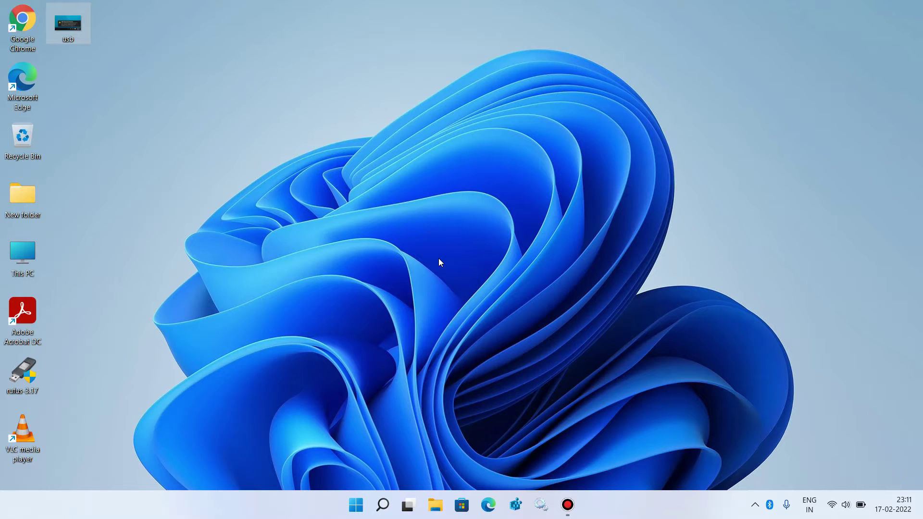
left_click(383, 504)
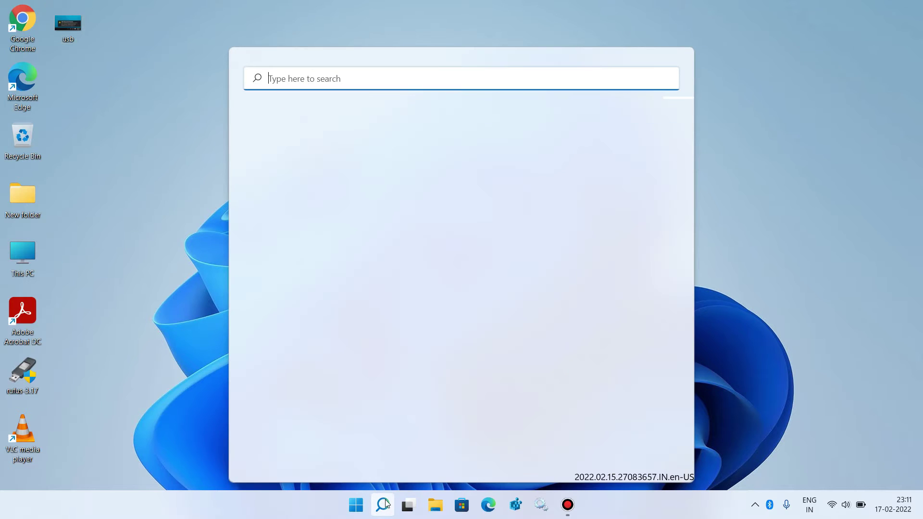
type("control")
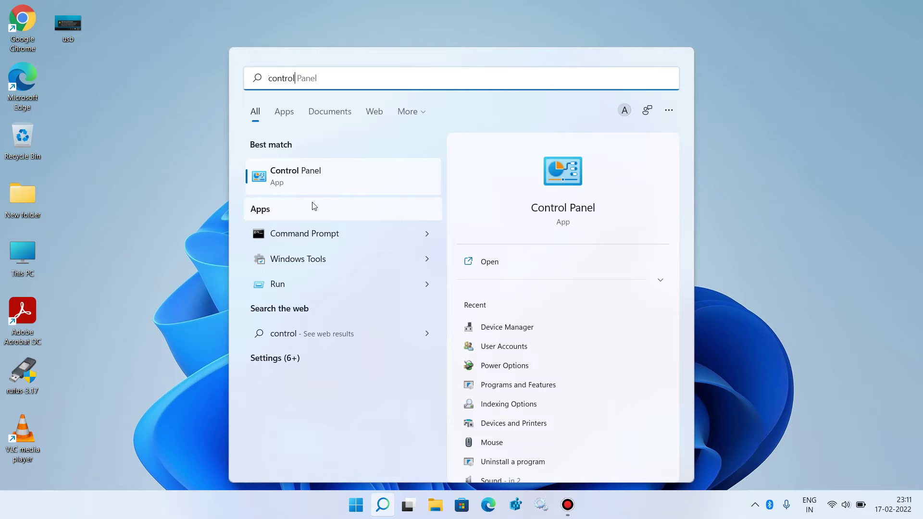
left_click(327, 188)
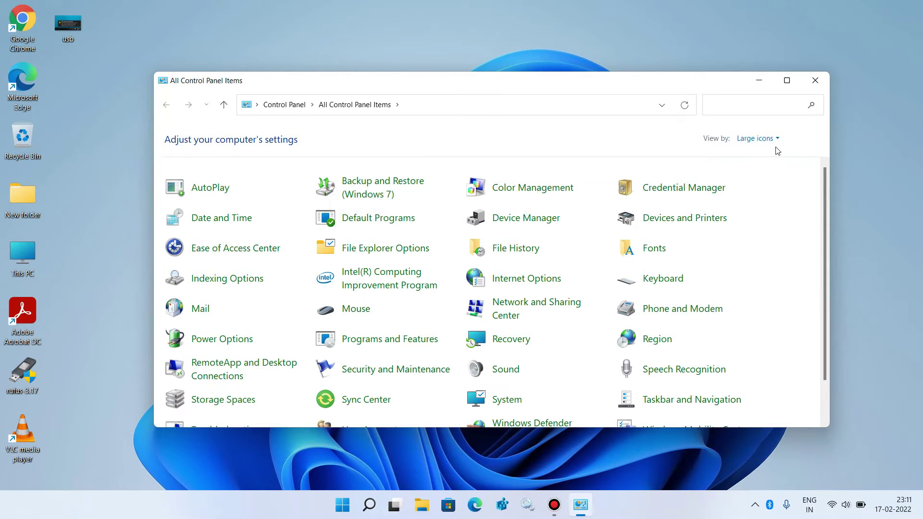
left_click(215, 342)
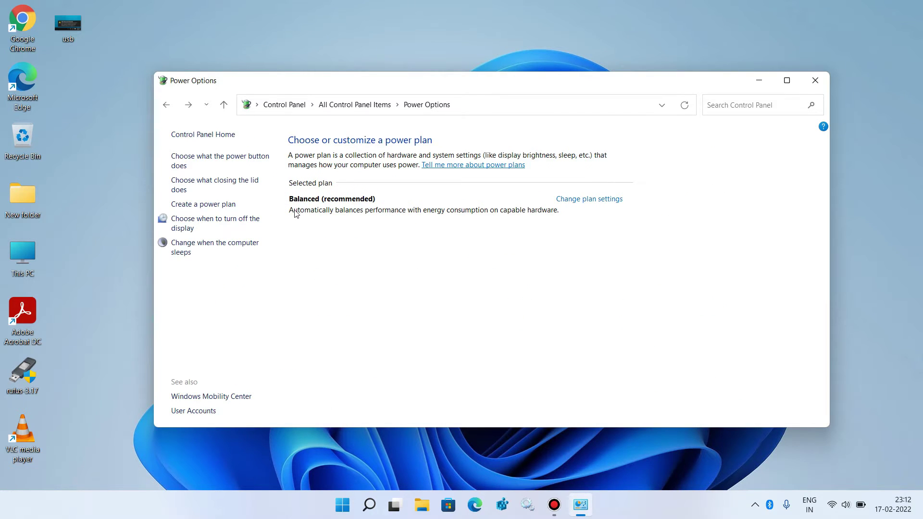
left_click(590, 199)
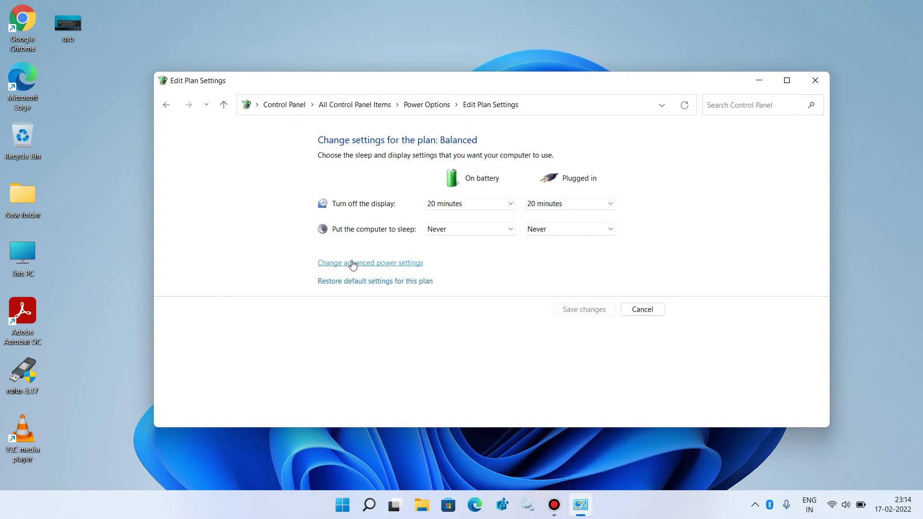
- Open the Balanced plan's advanced power settings and expand USB settings to USB selective suspend
left_click(396, 264)
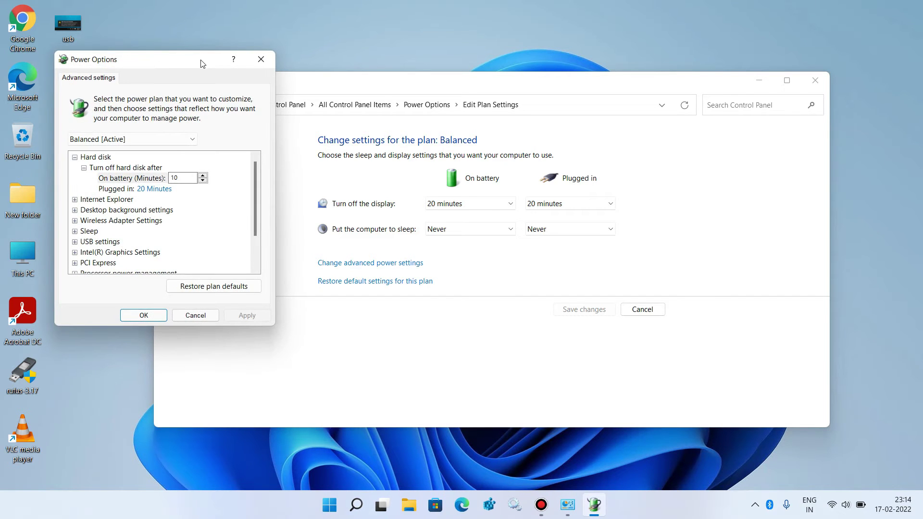
left_click_drag(201, 60, 455, 127)
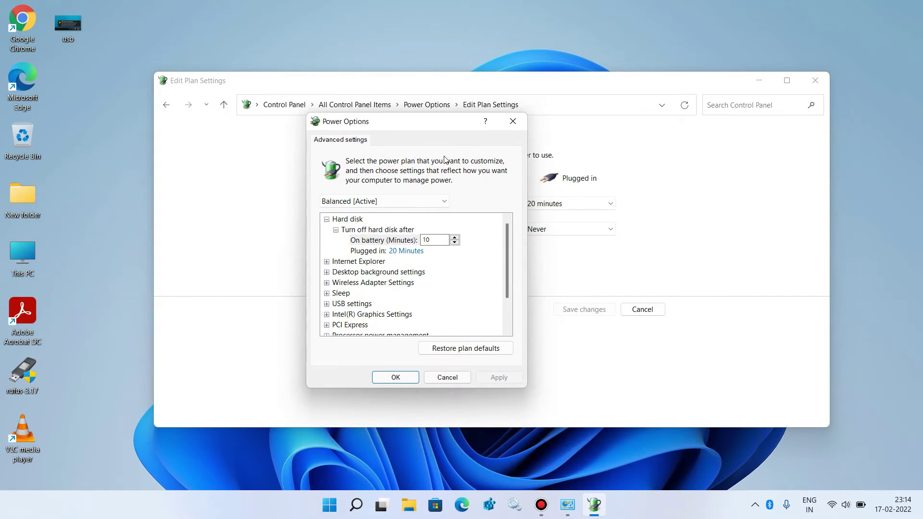
scroll(387, 263, "down", 1)
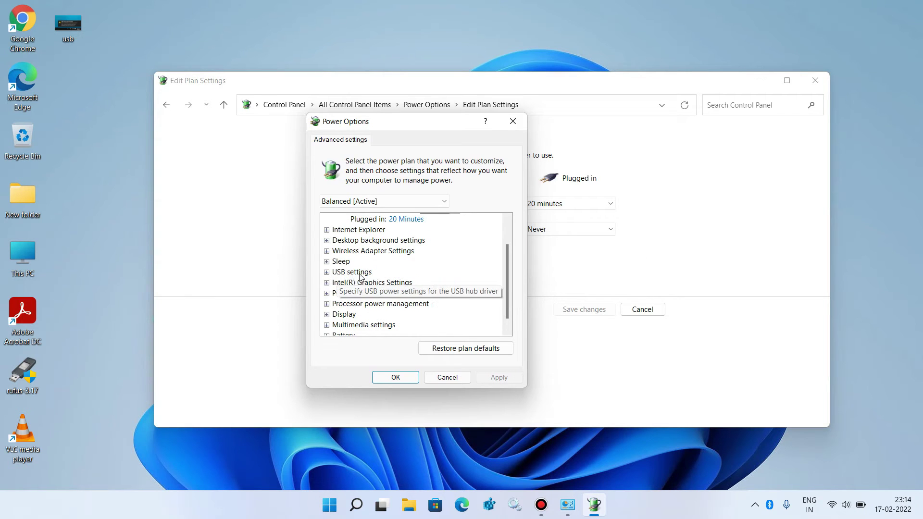
left_click(327, 273)
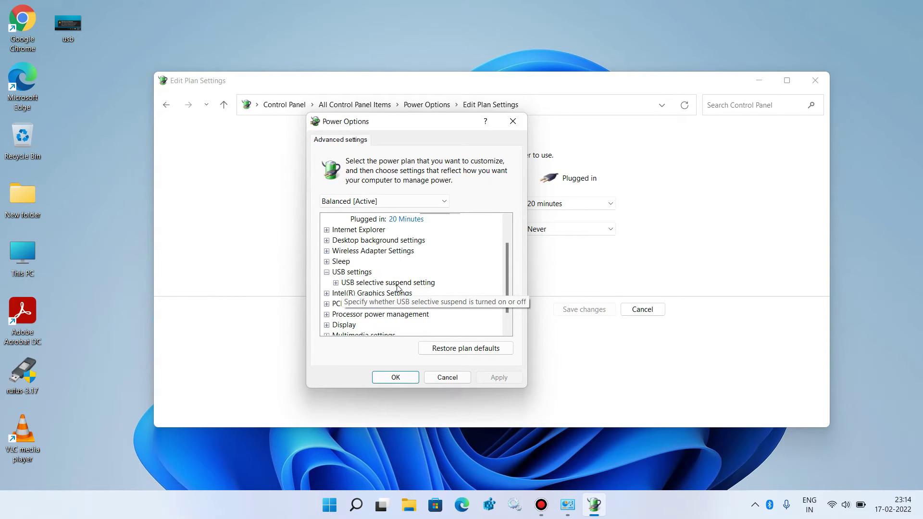
left_click(336, 283)
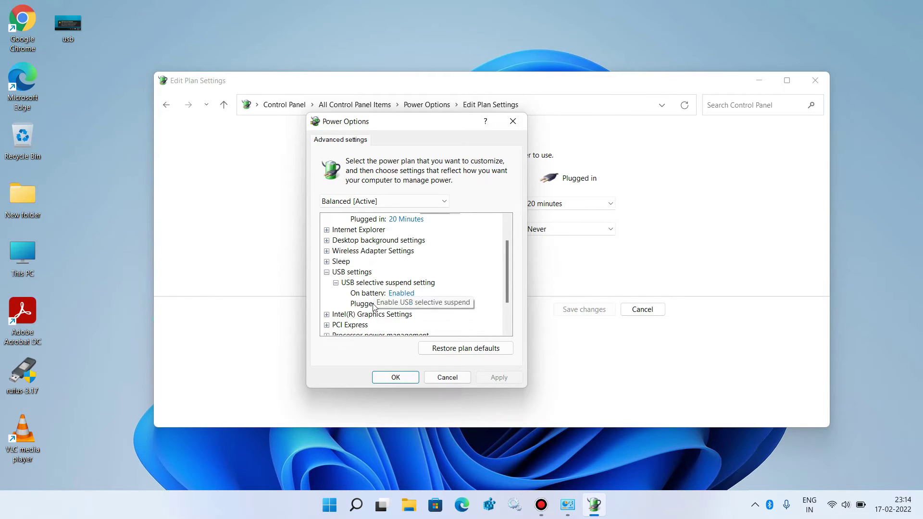
- Set USB selective suspend to Disabled on battery and plugged in, apply, and close the plan window
left_click(398, 295)
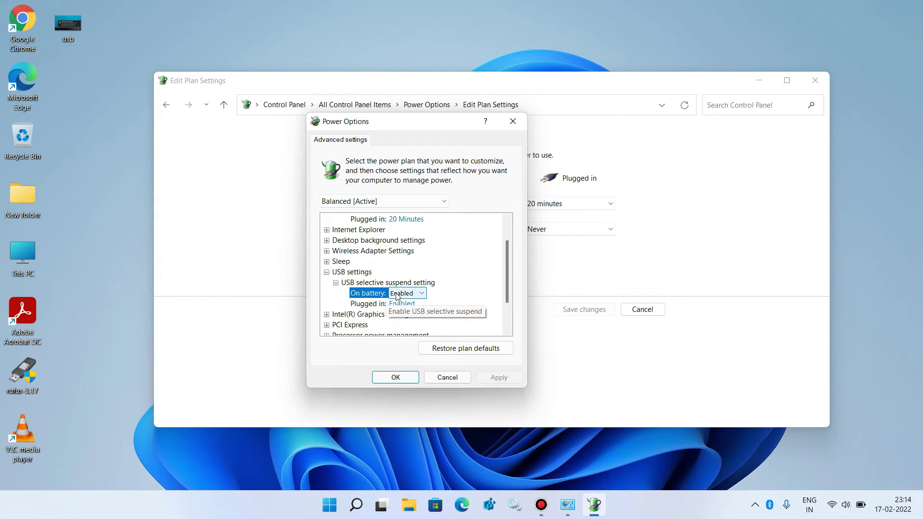
left_click(400, 294)
left_click(403, 306)
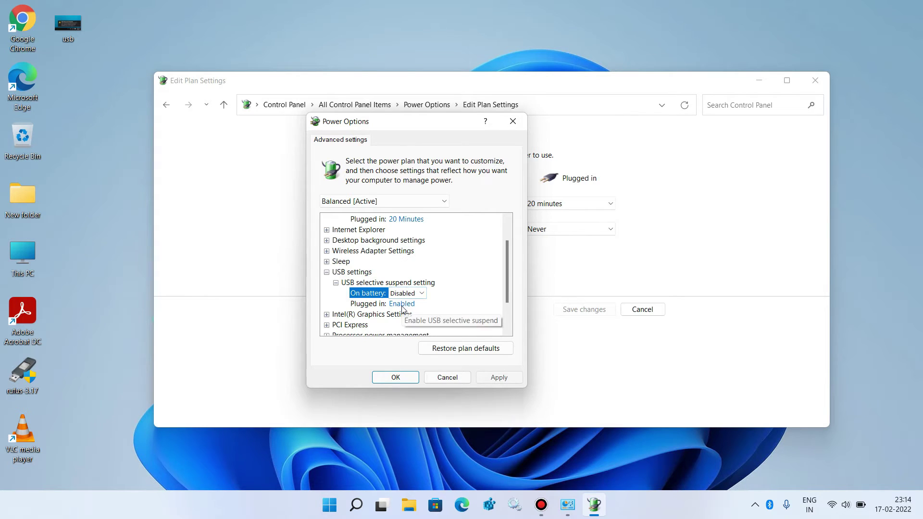
left_click(401, 305)
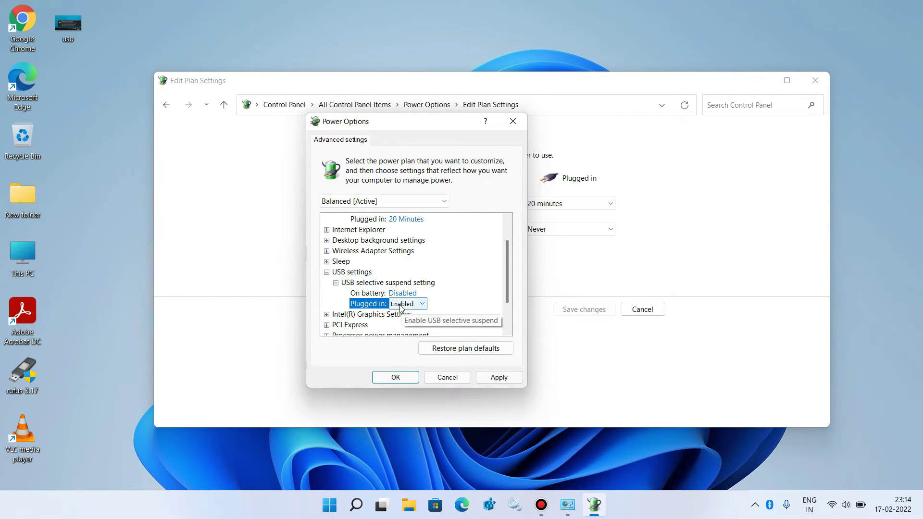
left_click(401, 304)
left_click(402, 315)
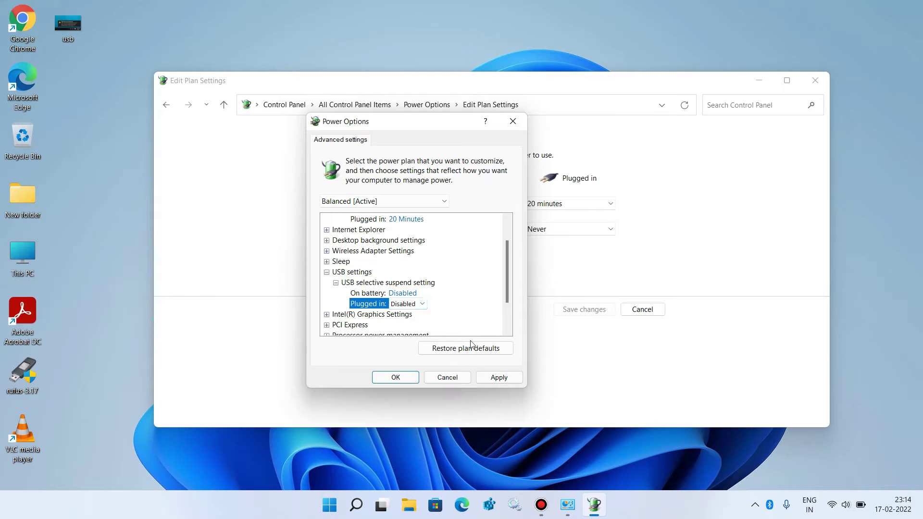
left_click(492, 376)
left_click(396, 377)
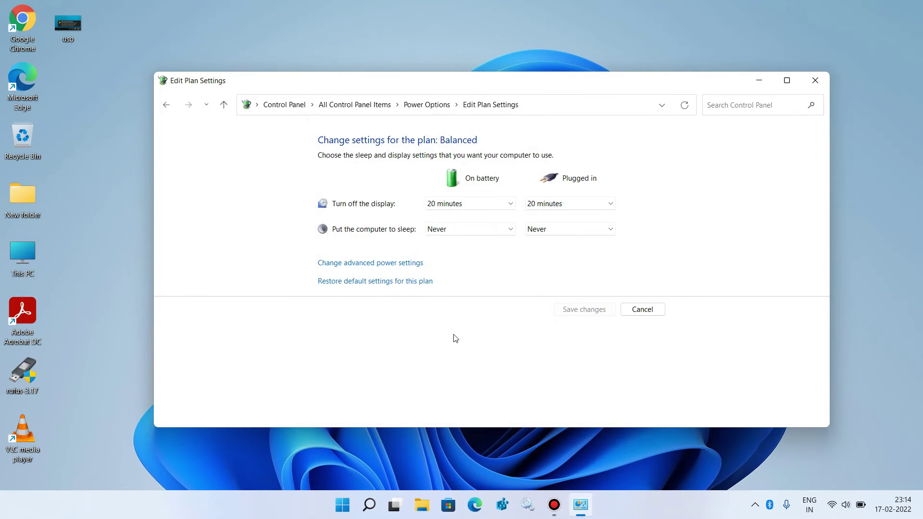
left_click(821, 77)
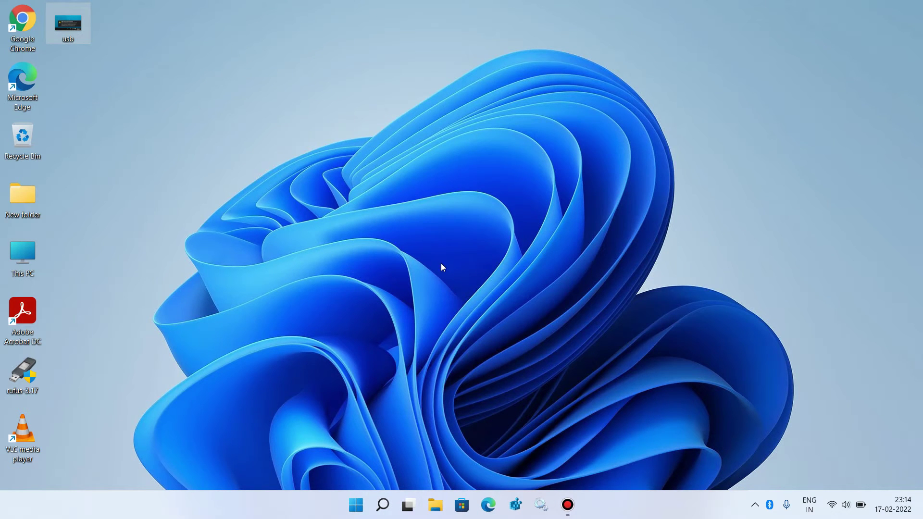
- Open Device Manager from the Start quick menu and expand Universal Serial Bus controllers
right_click(356, 504)
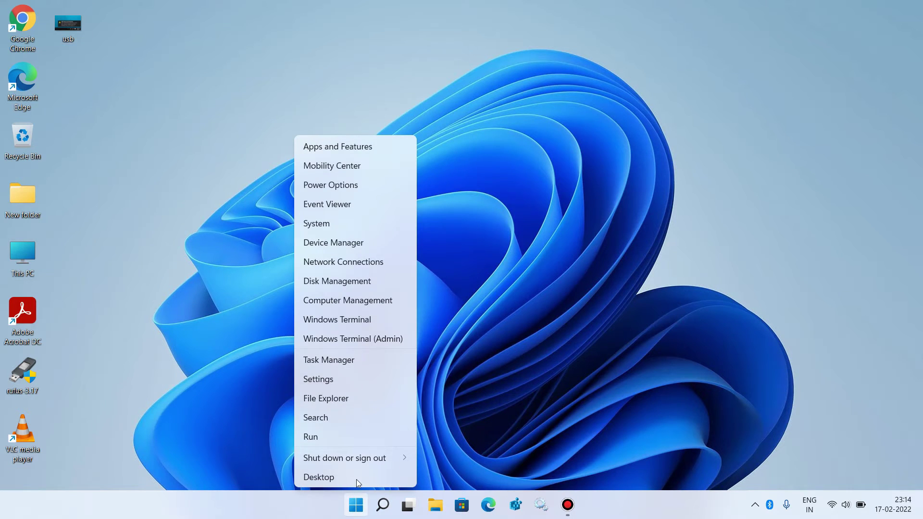
left_click(335, 243)
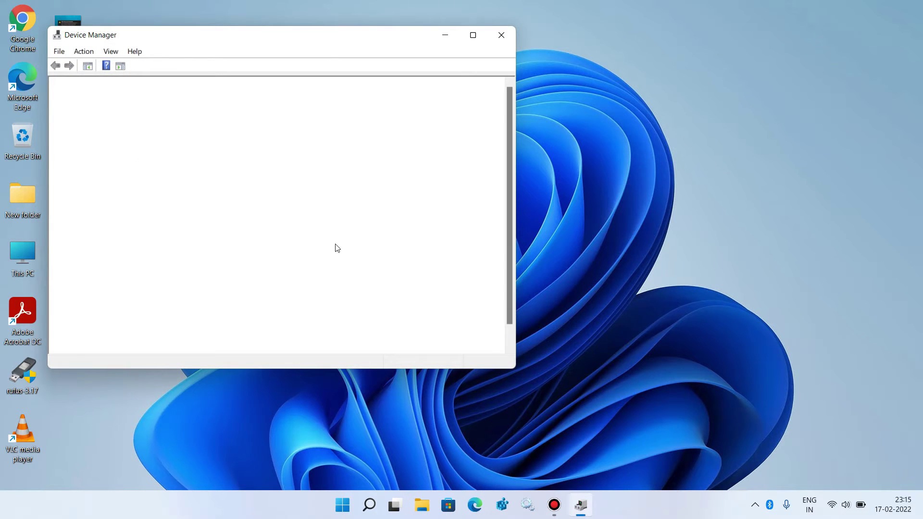
left_click_drag(325, 35, 505, 63)
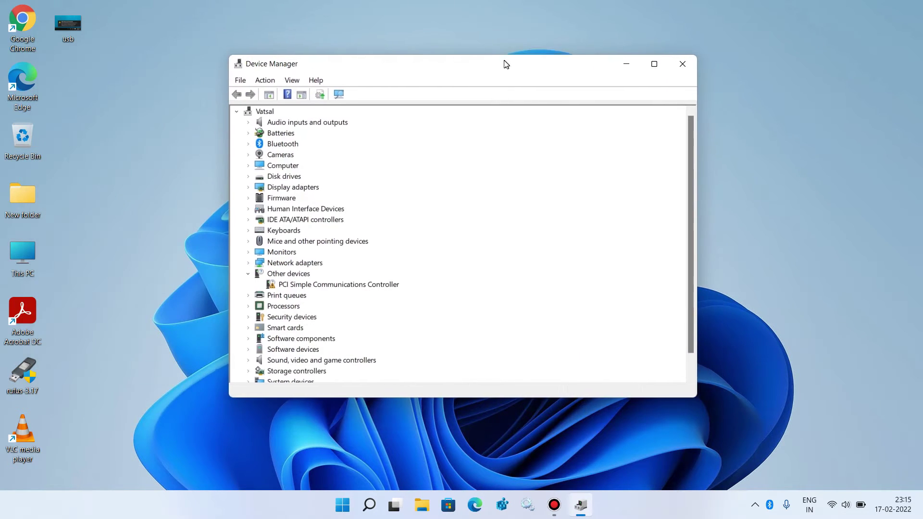
scroll(382, 246, "down", 1)
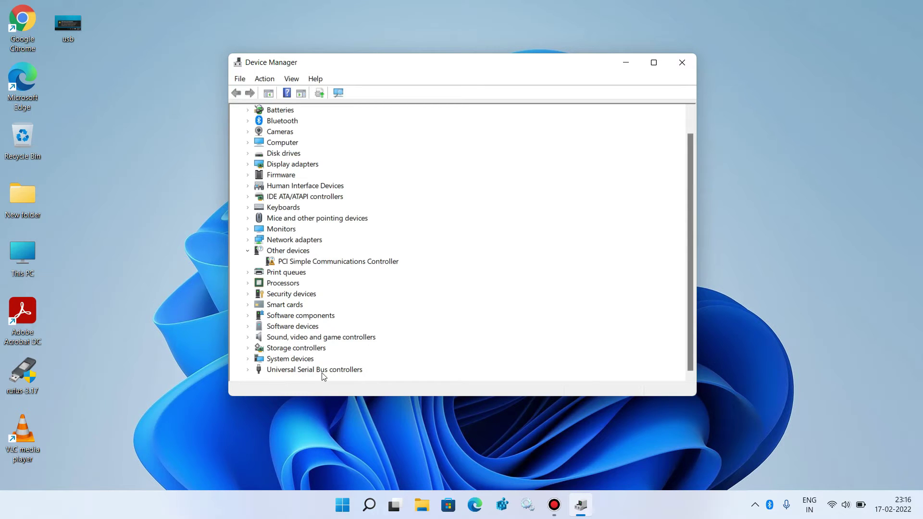
left_click(248, 370)
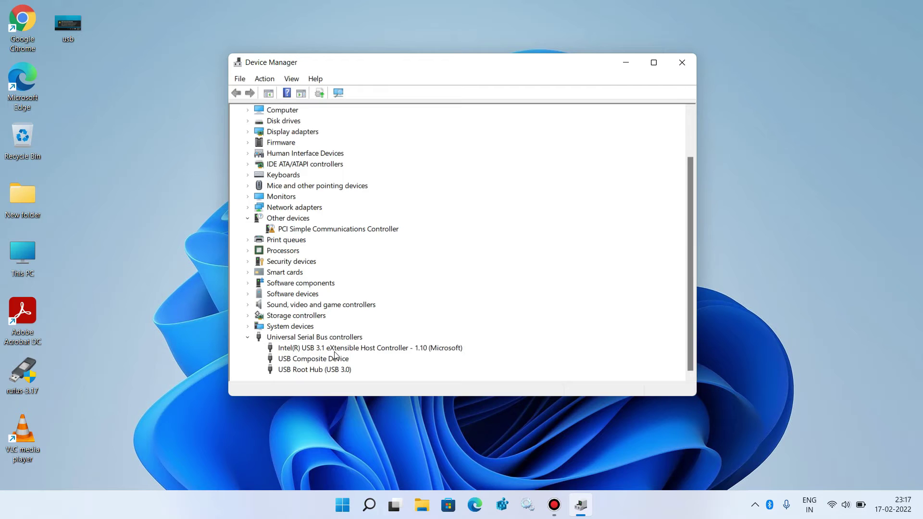
- Search automatically for an Intel USB 3.1 eXtensible Host Controller driver; the best one is already installed
right_click(312, 351)
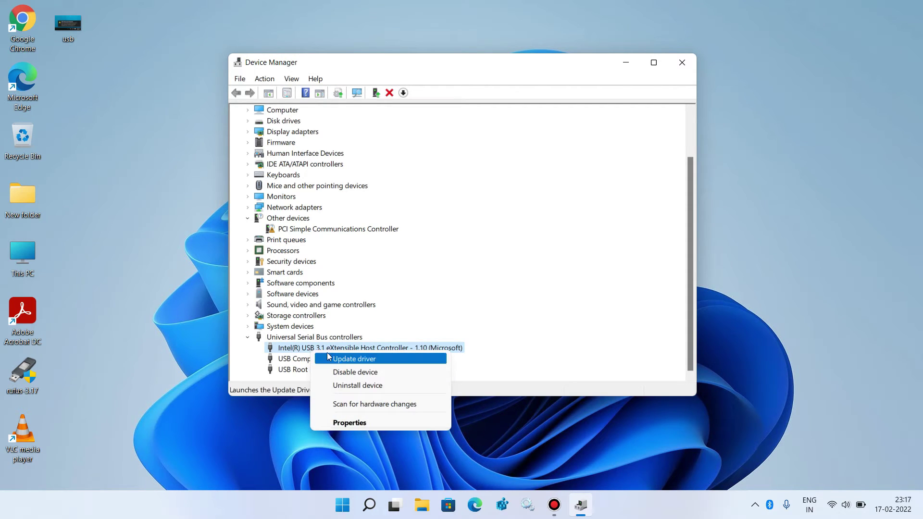
left_click(348, 359)
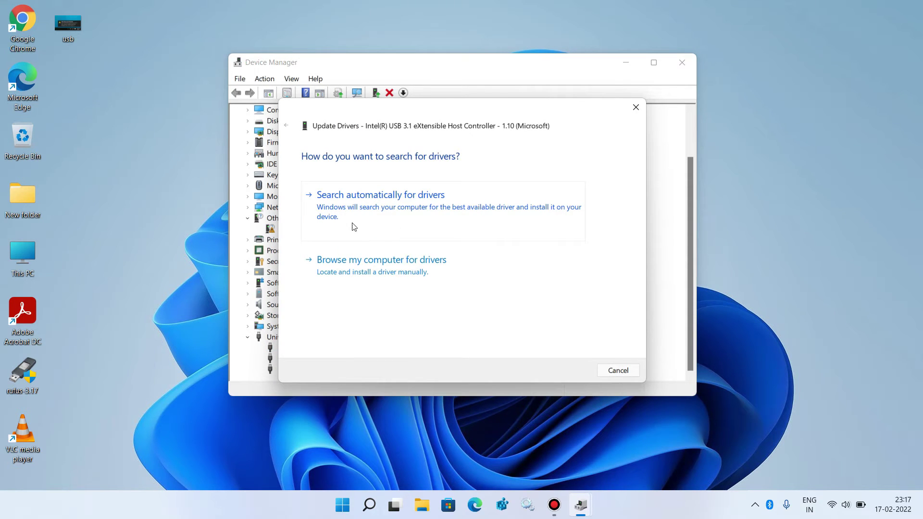
left_click(383, 226)
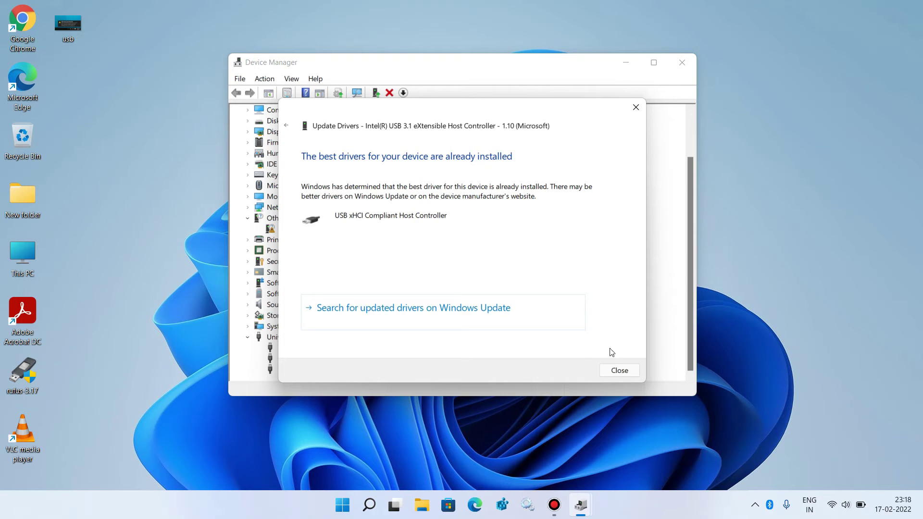
left_click(619, 374)
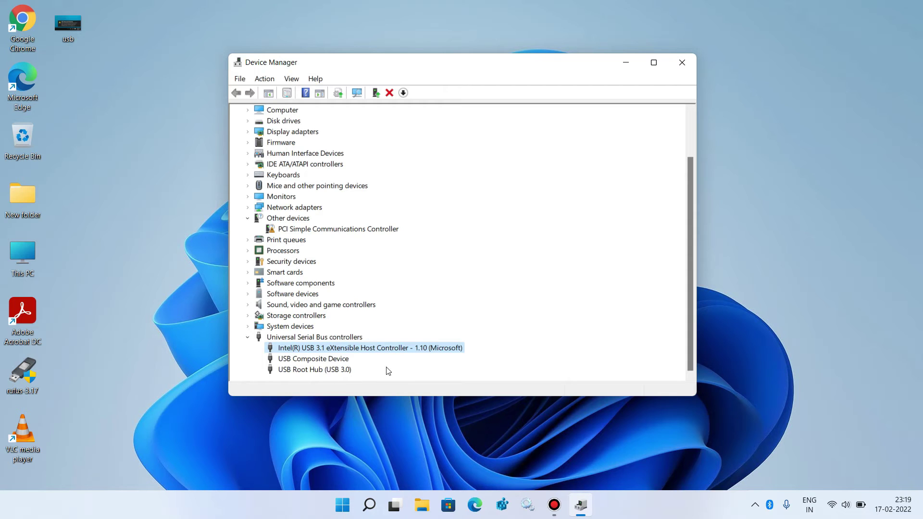
- Uncheck 'Allow the computer to turn off this device to save power' for USB Root Hub (USB 3.0), then close Device Manager
left_click(316, 371)
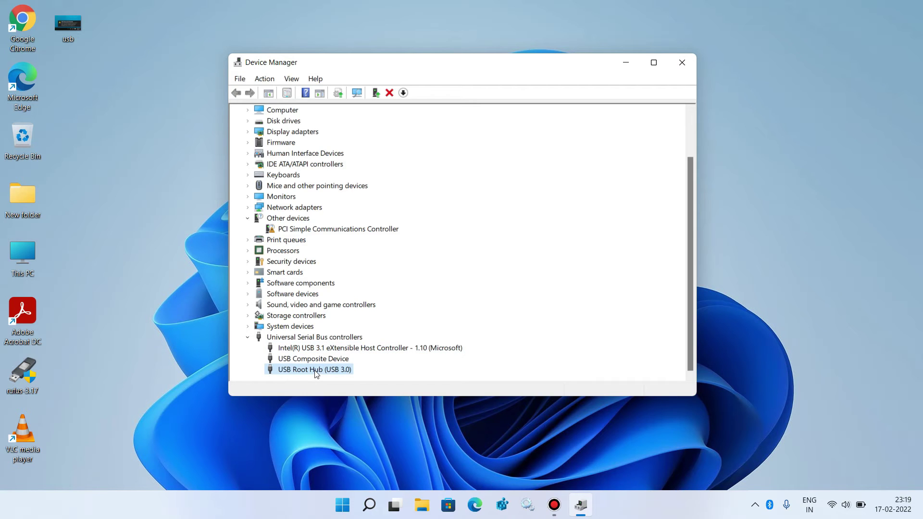
right_click(316, 373)
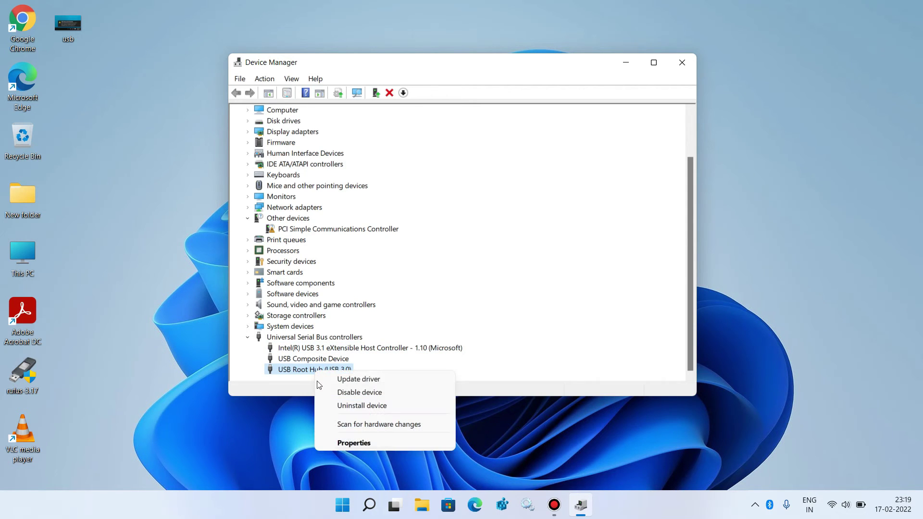
left_click(339, 443)
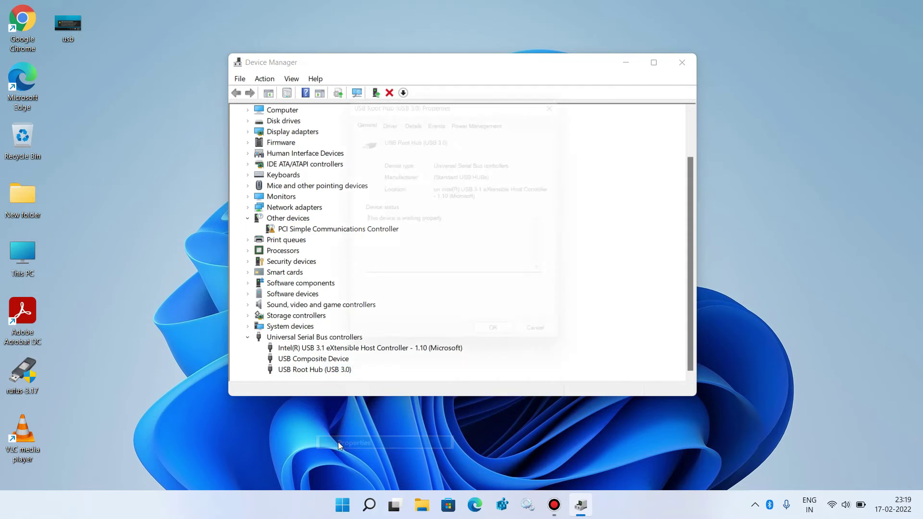
left_click(498, 123)
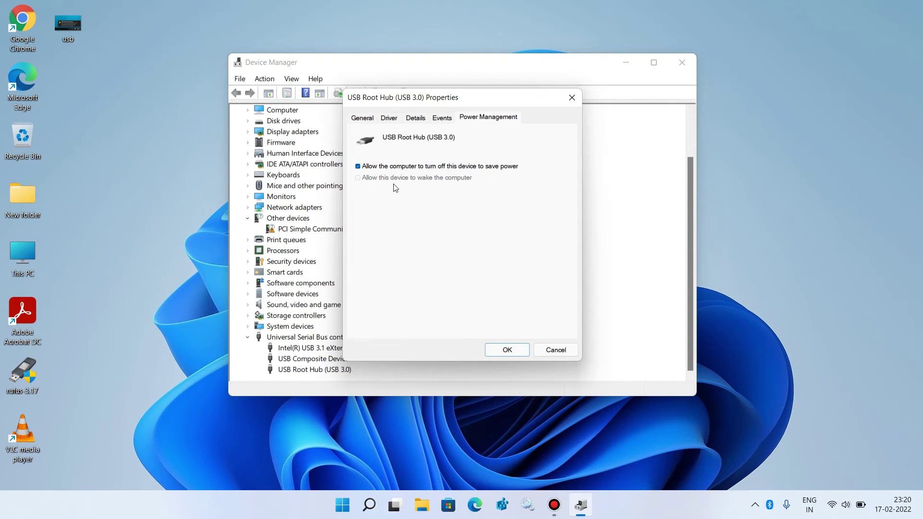
left_click(358, 166)
left_click(507, 350)
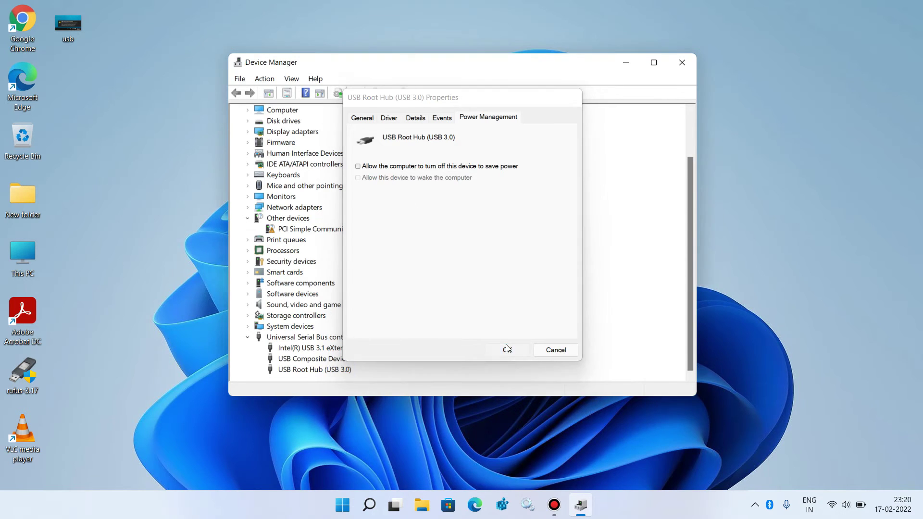
left_click(682, 63)
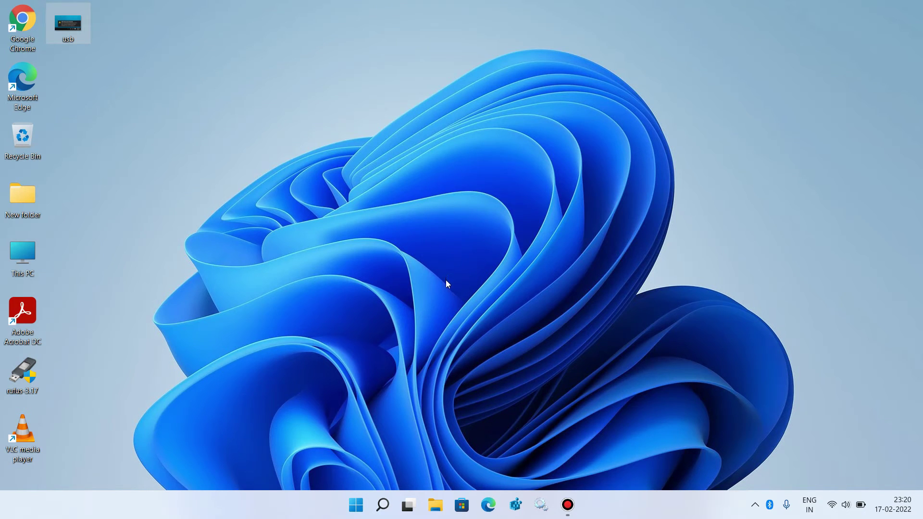
- Launch Command Prompt as administrator and enter msdt.exe -id DeviceDiagnostic at the prompt
left_click(384, 505)
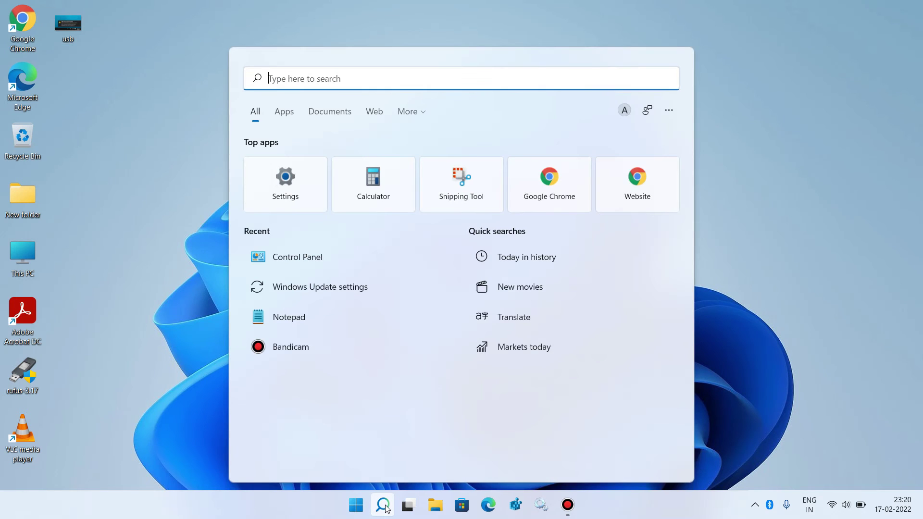
type("cmd")
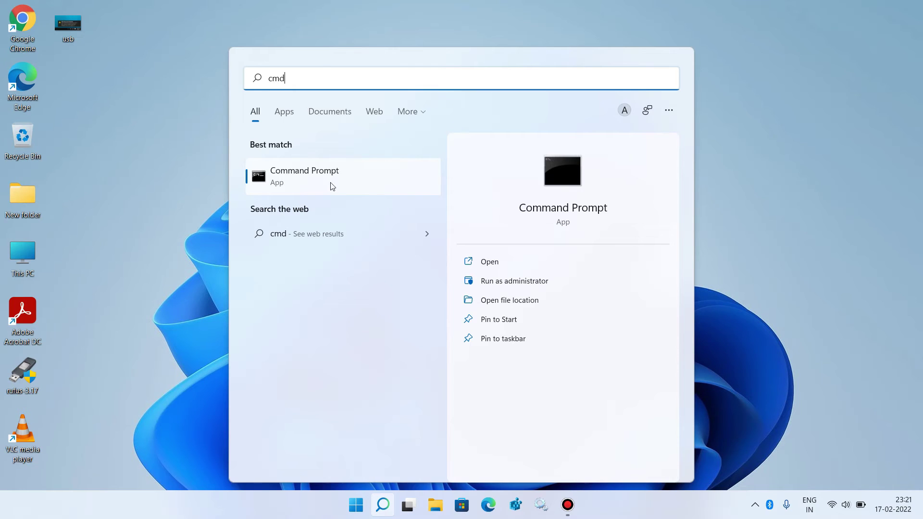
right_click(365, 180)
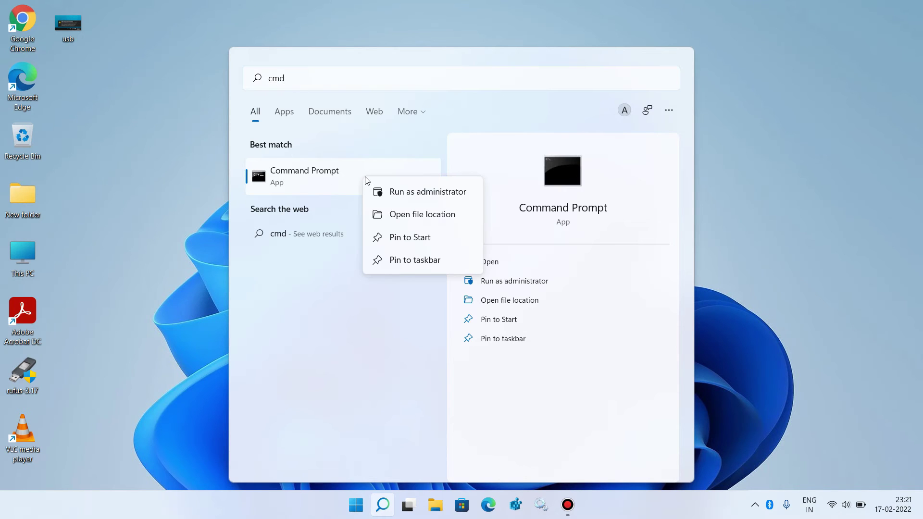
left_click(404, 195)
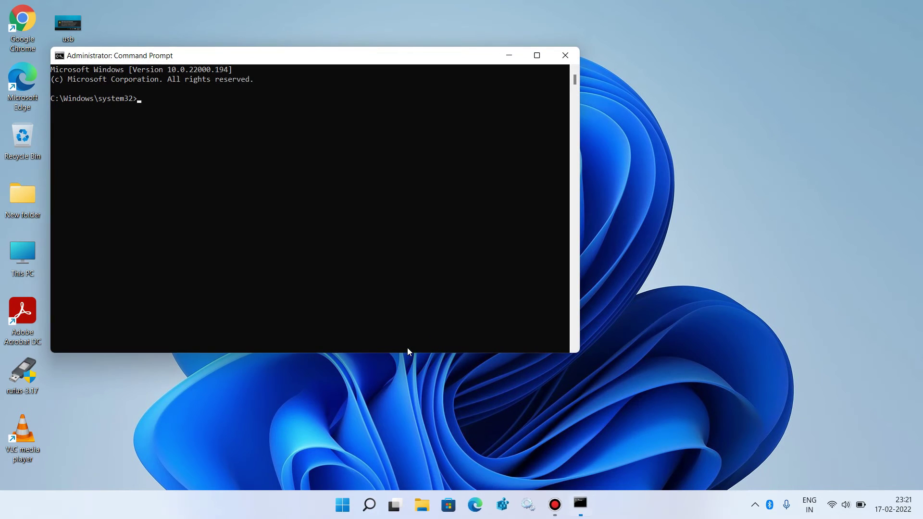
left_click_drag(399, 58, 543, 83)
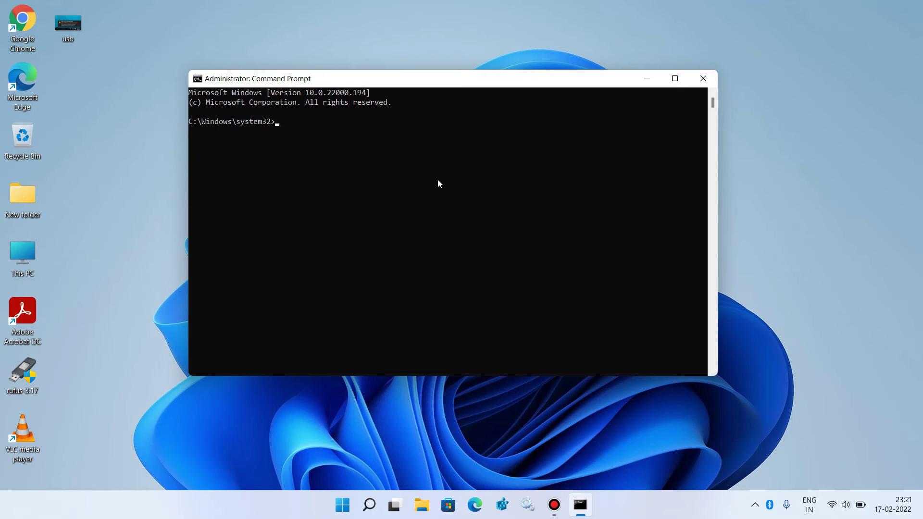
type("msdt.exe -id DeviceDiag")
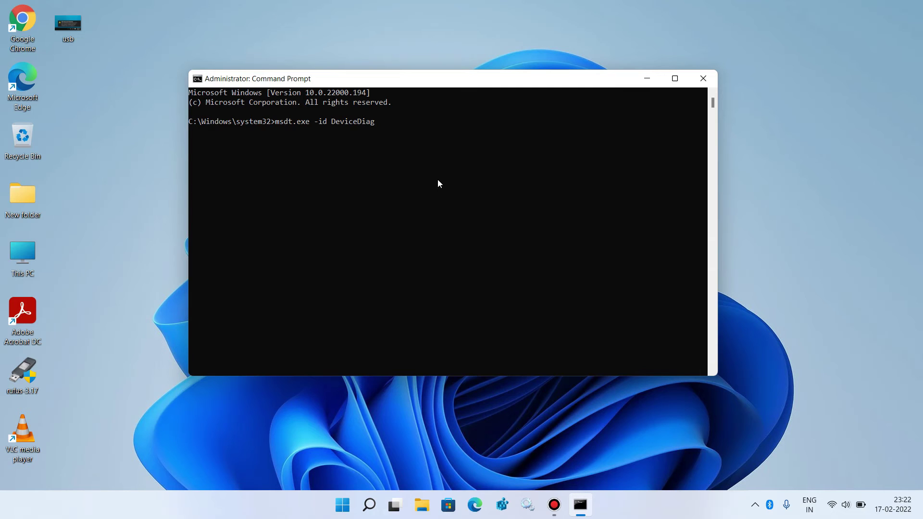
type("nostic")
- Run the device diagnostic on the PCI Simple Communications Controller and cancel the proposed restart fix
key("Return")
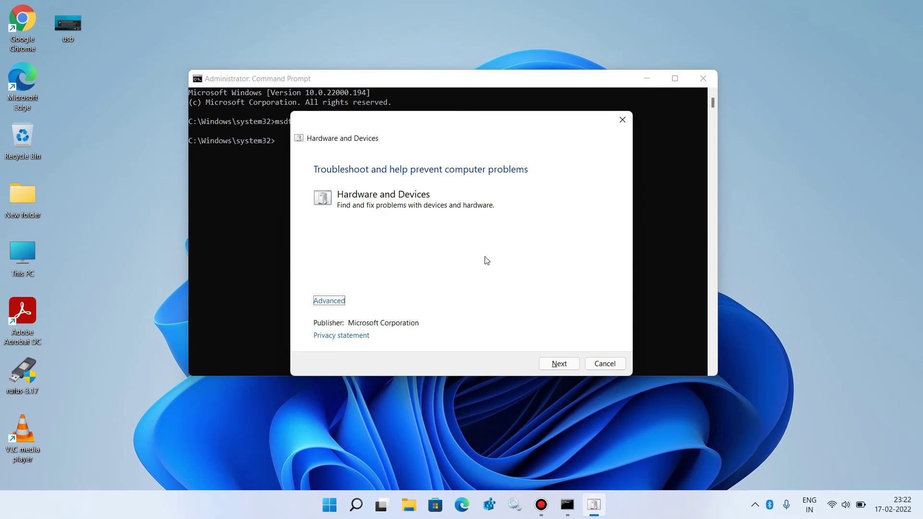
left_click(549, 362)
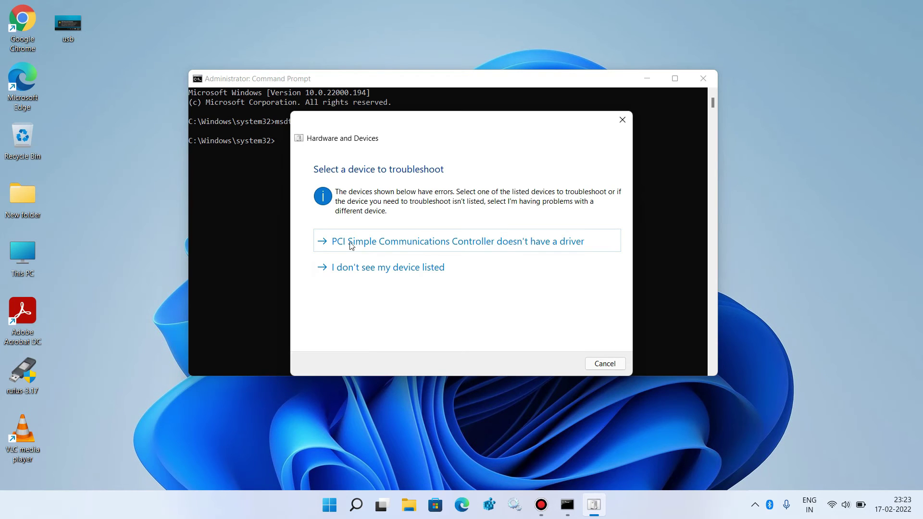
left_click(379, 242)
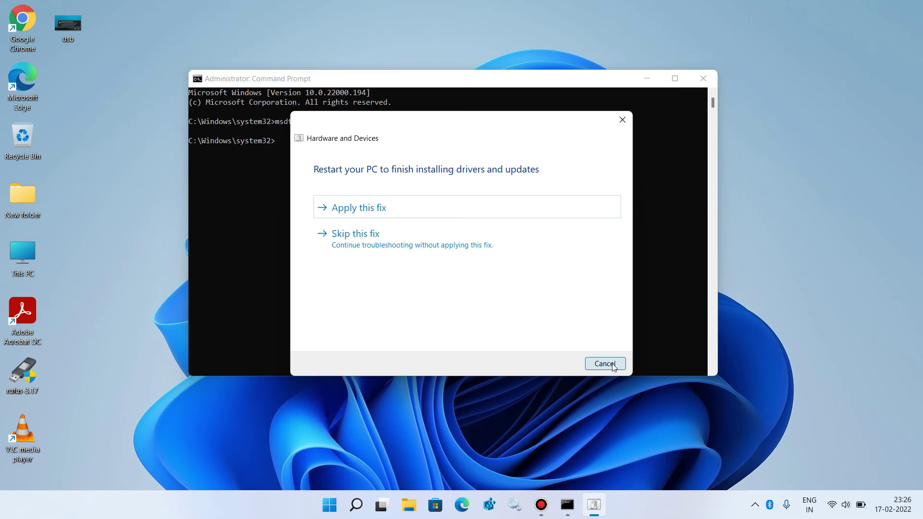
left_click(613, 365)
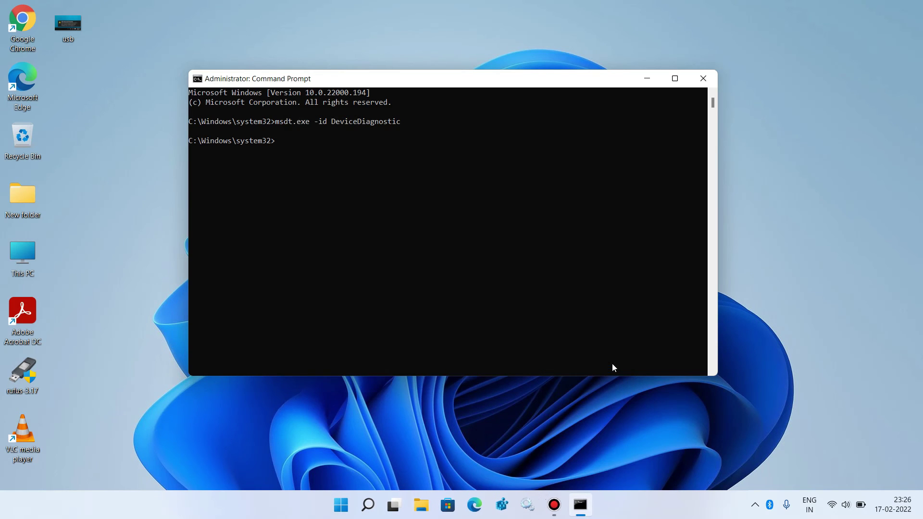
- Close the administrator Command Prompt with the exit command
type("exit")
key("BackSpace")
key("BackSpace")
type("it")
key("Return")
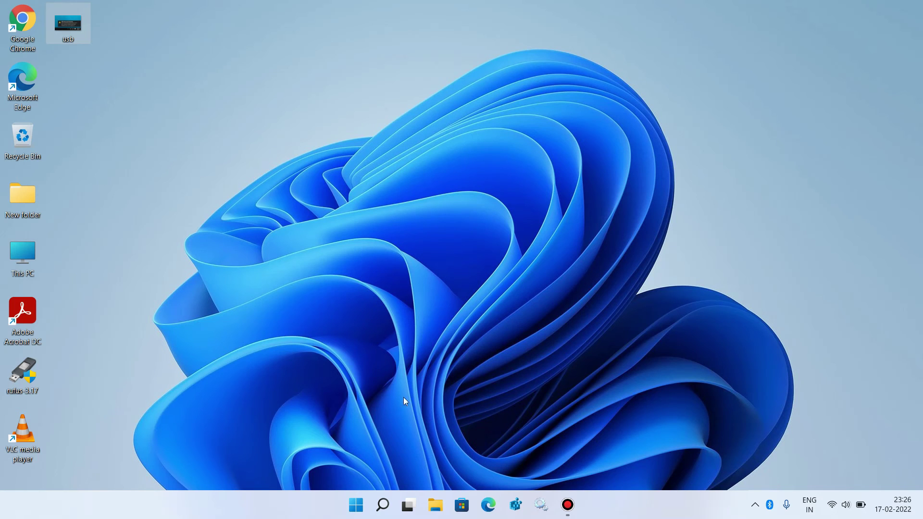
- Reopen Device Manager from the Start quick menu and centre its window
right_click(363, 503)
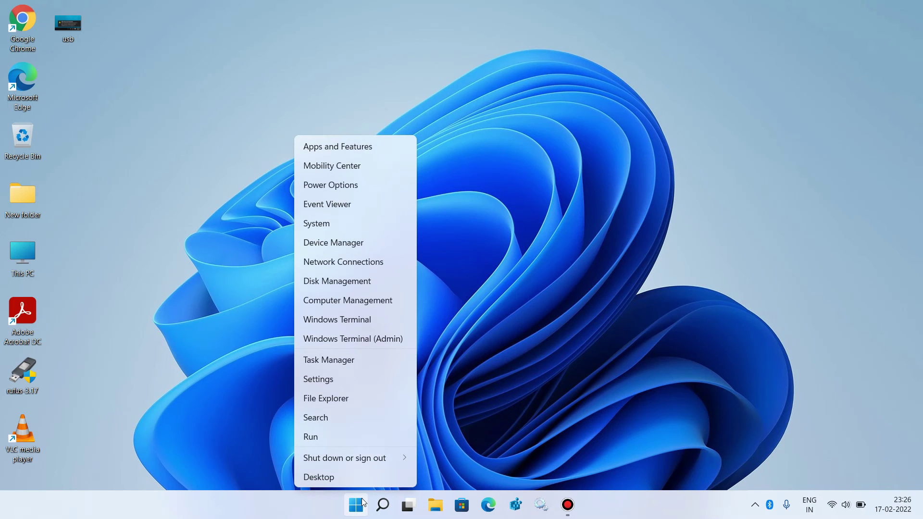
left_click(355, 241)
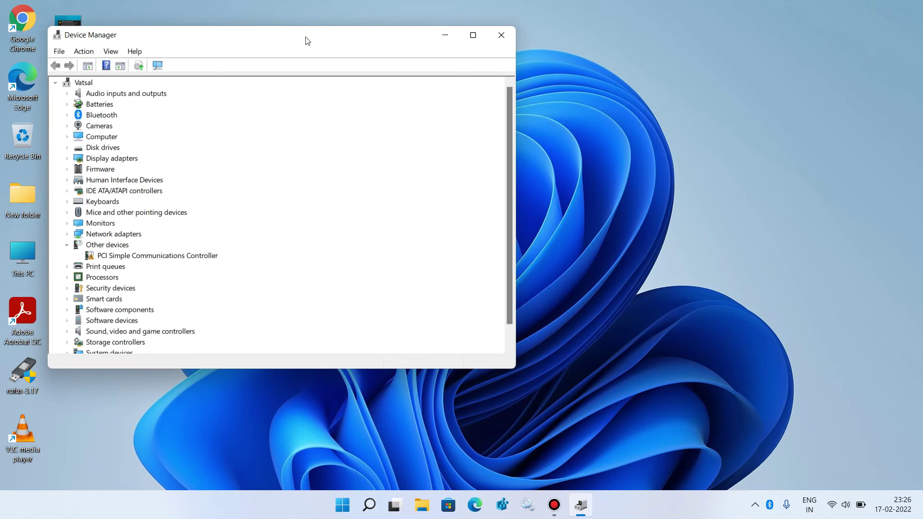
left_click_drag(305, 39, 491, 71)
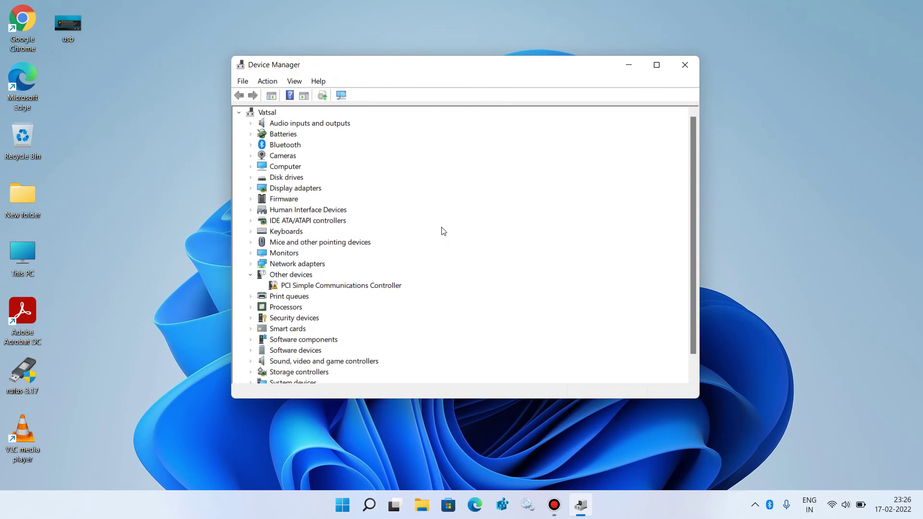
scroll(441, 231, "down", 2)
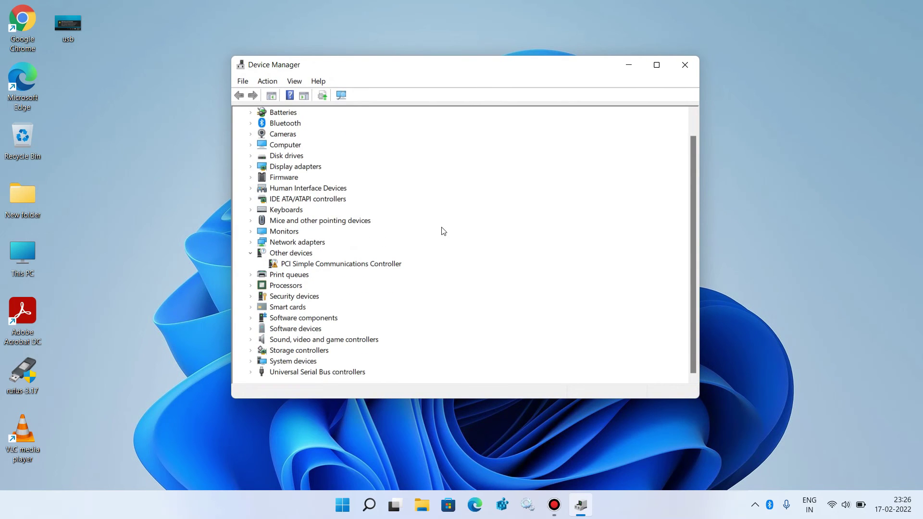
- Expand Universal Serial Bus controllers and uninstall the Intel(R) USB 3.1 eXtensible Host Controller device
left_click(251, 372)
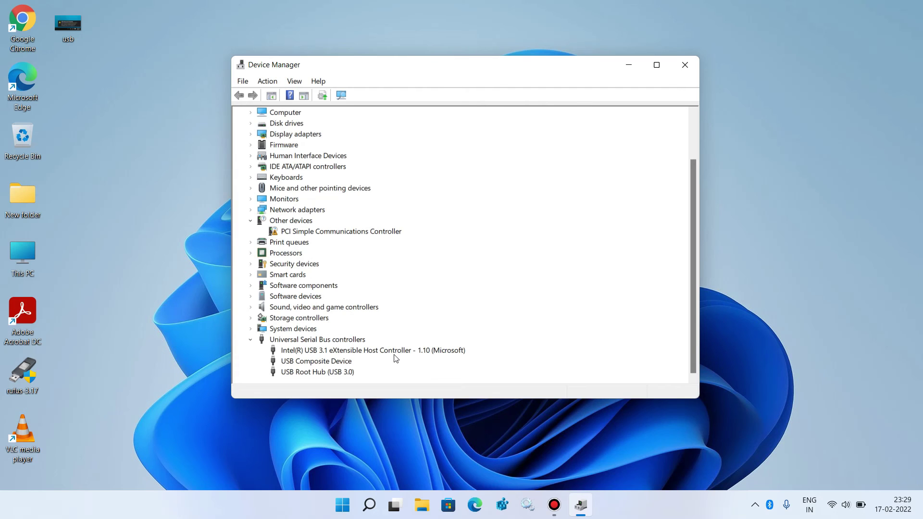
left_click(344, 353)
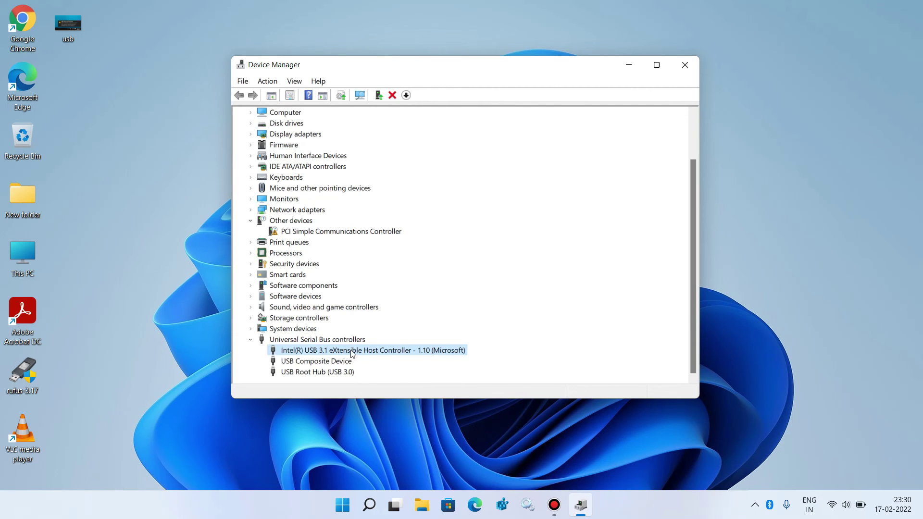
right_click(353, 354)
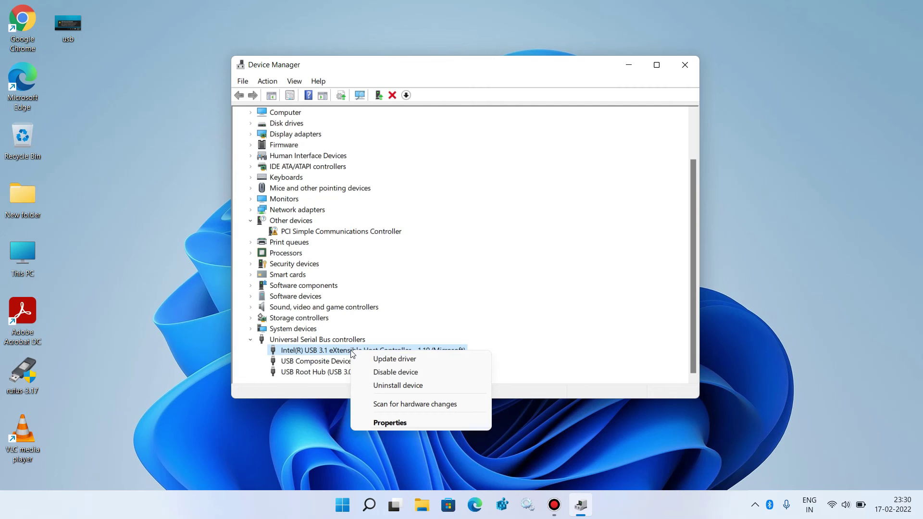
left_click(373, 385)
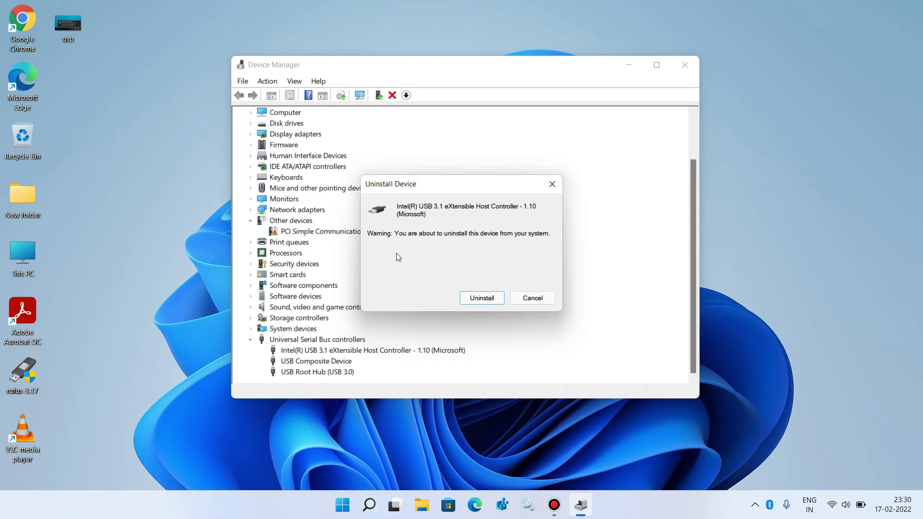
left_click(482, 298)
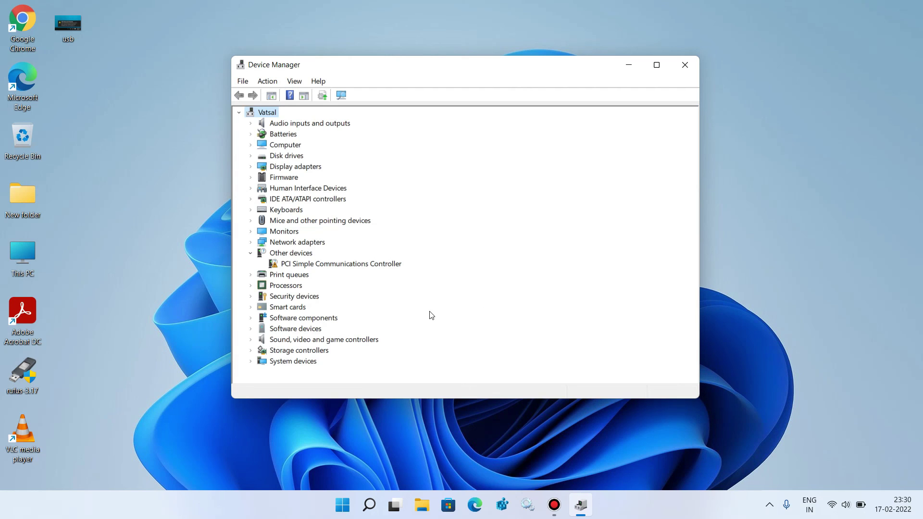
- Scan for hardware changes, confirm the Intel USB 3.1 host controller is back, then close Device Manager
left_click(272, 85)
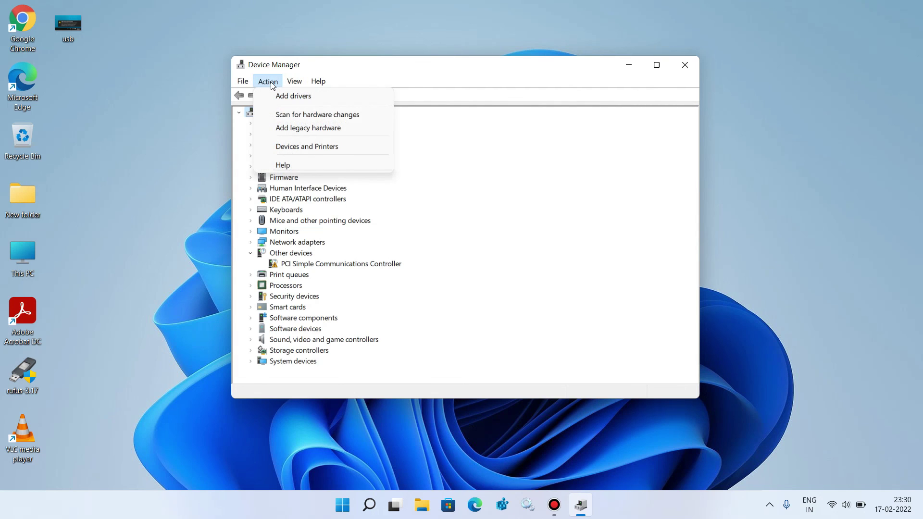
left_click(337, 116)
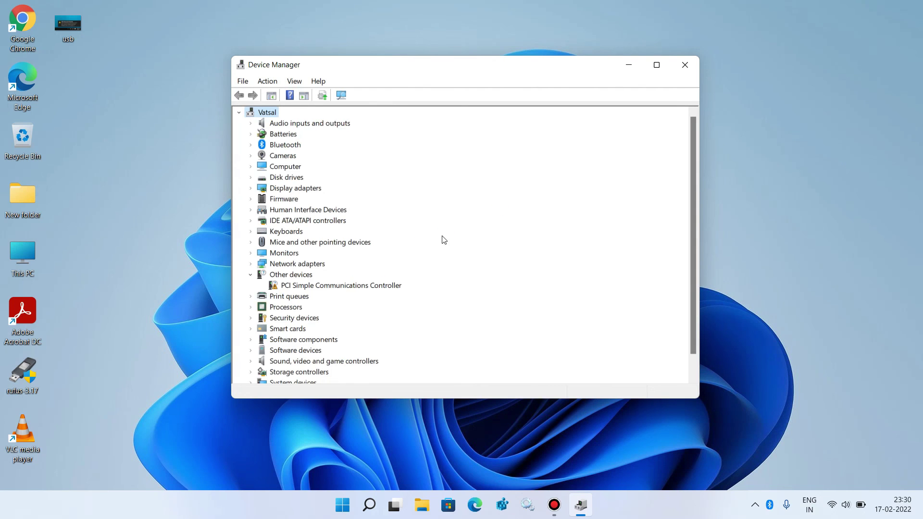
scroll(460, 268, "down", 1)
left_click(250, 373)
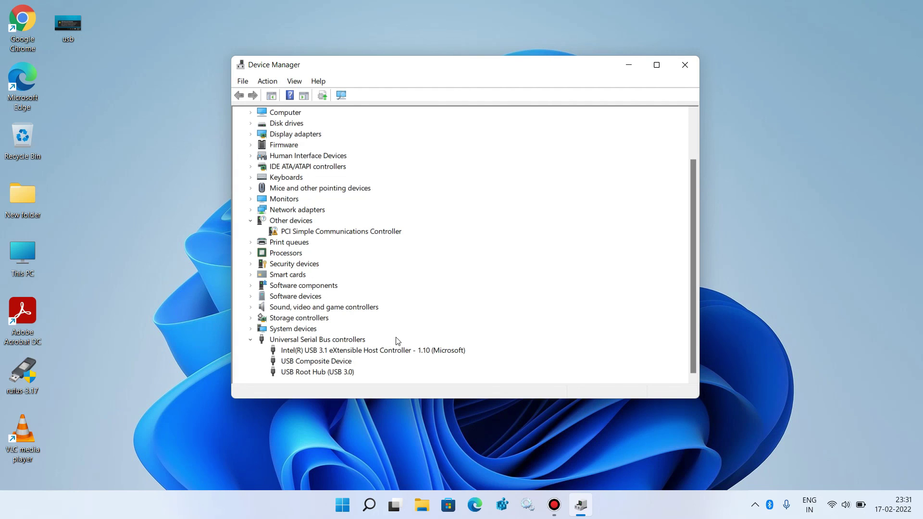
left_click(252, 341)
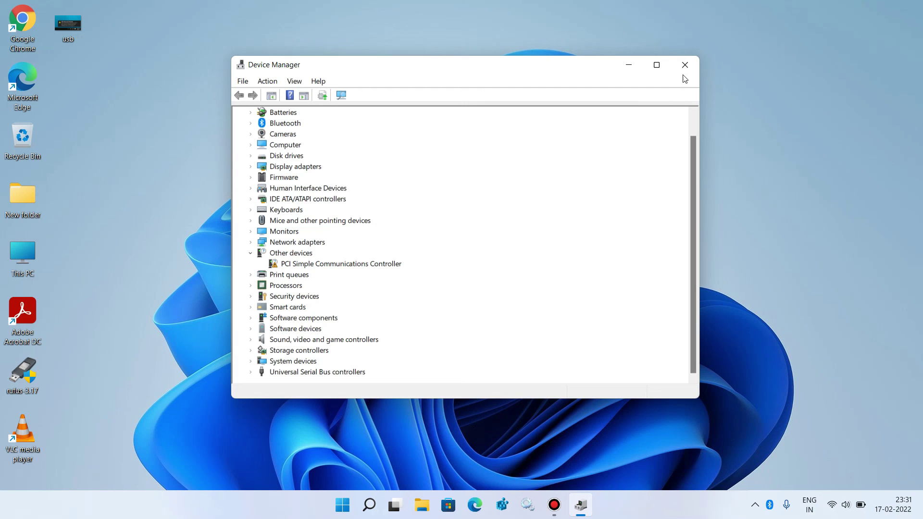
left_click(685, 65)
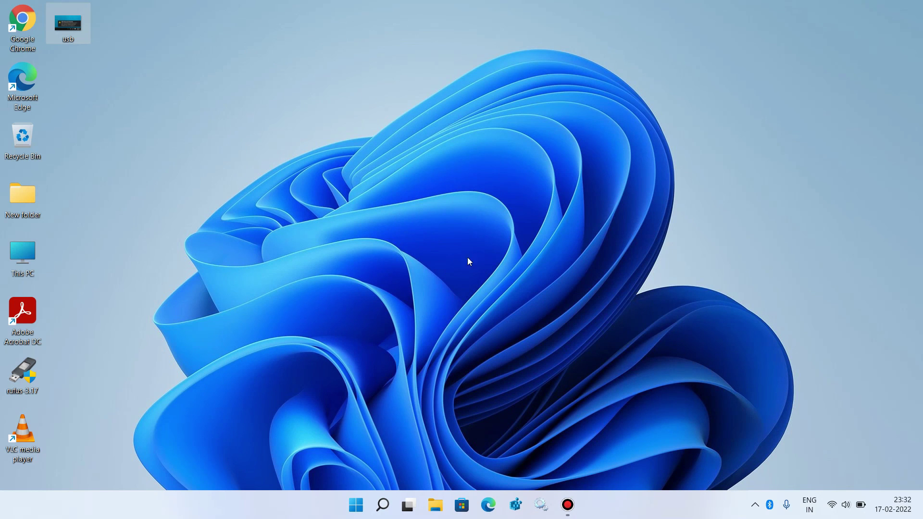